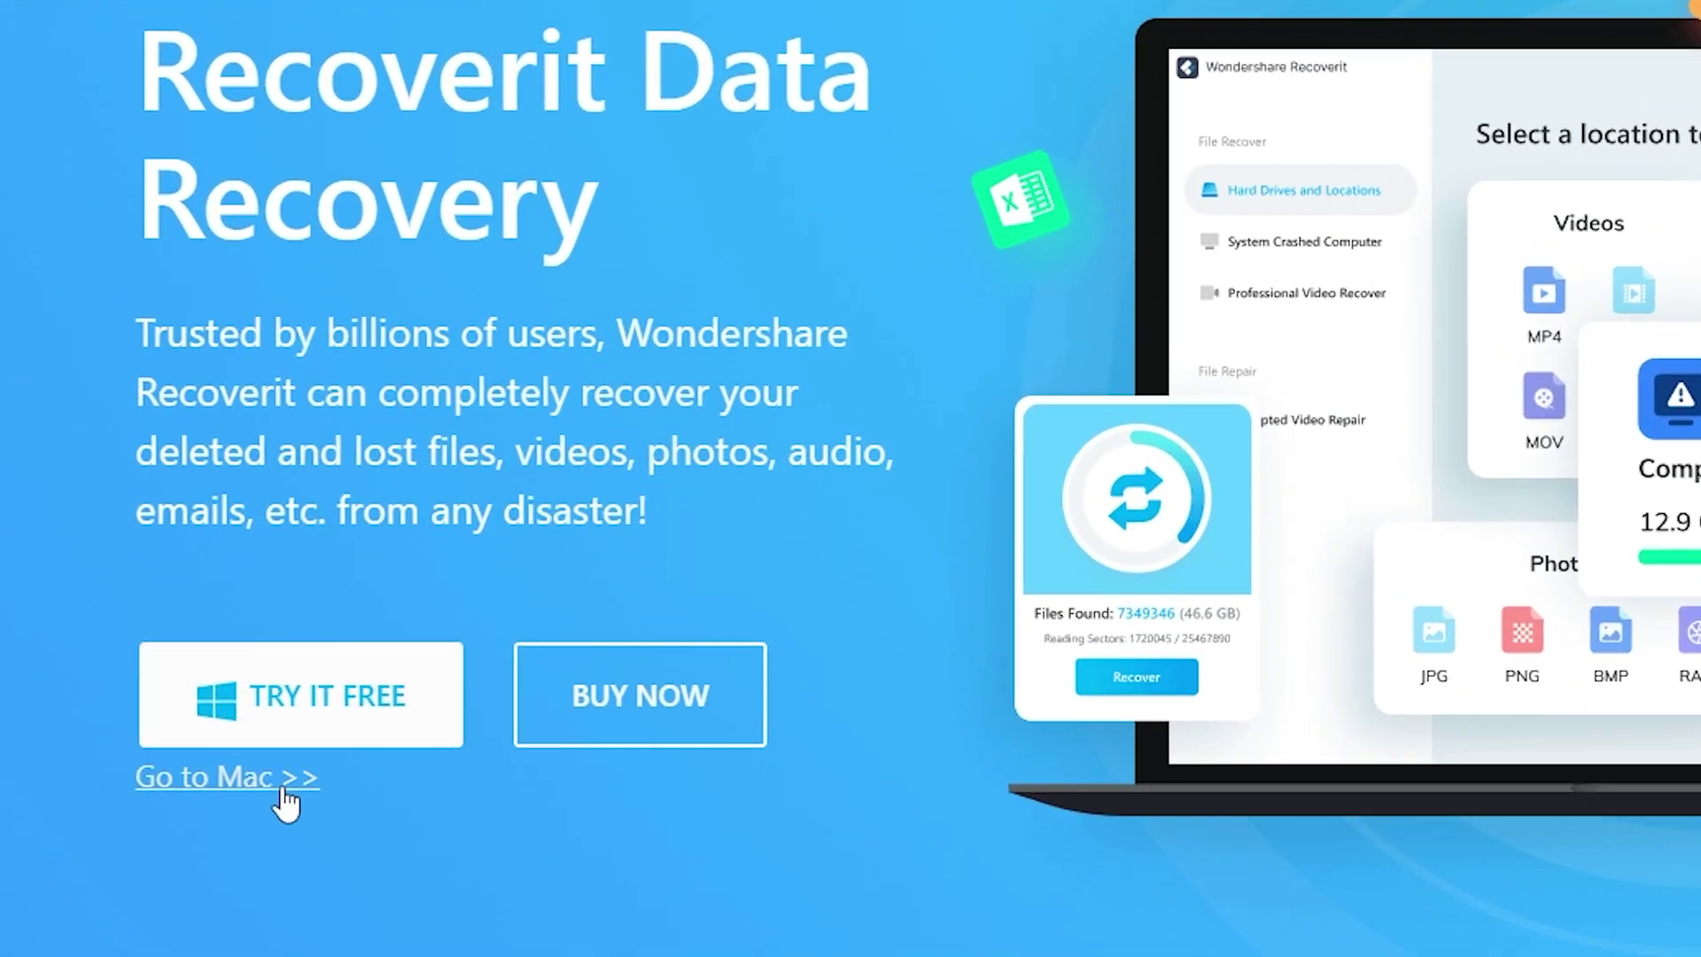
Glance at the Mac offer, then download the free Windows Recoverit trial and start installing it.
{"action": "left_click", "coordinate": [285, 793]}
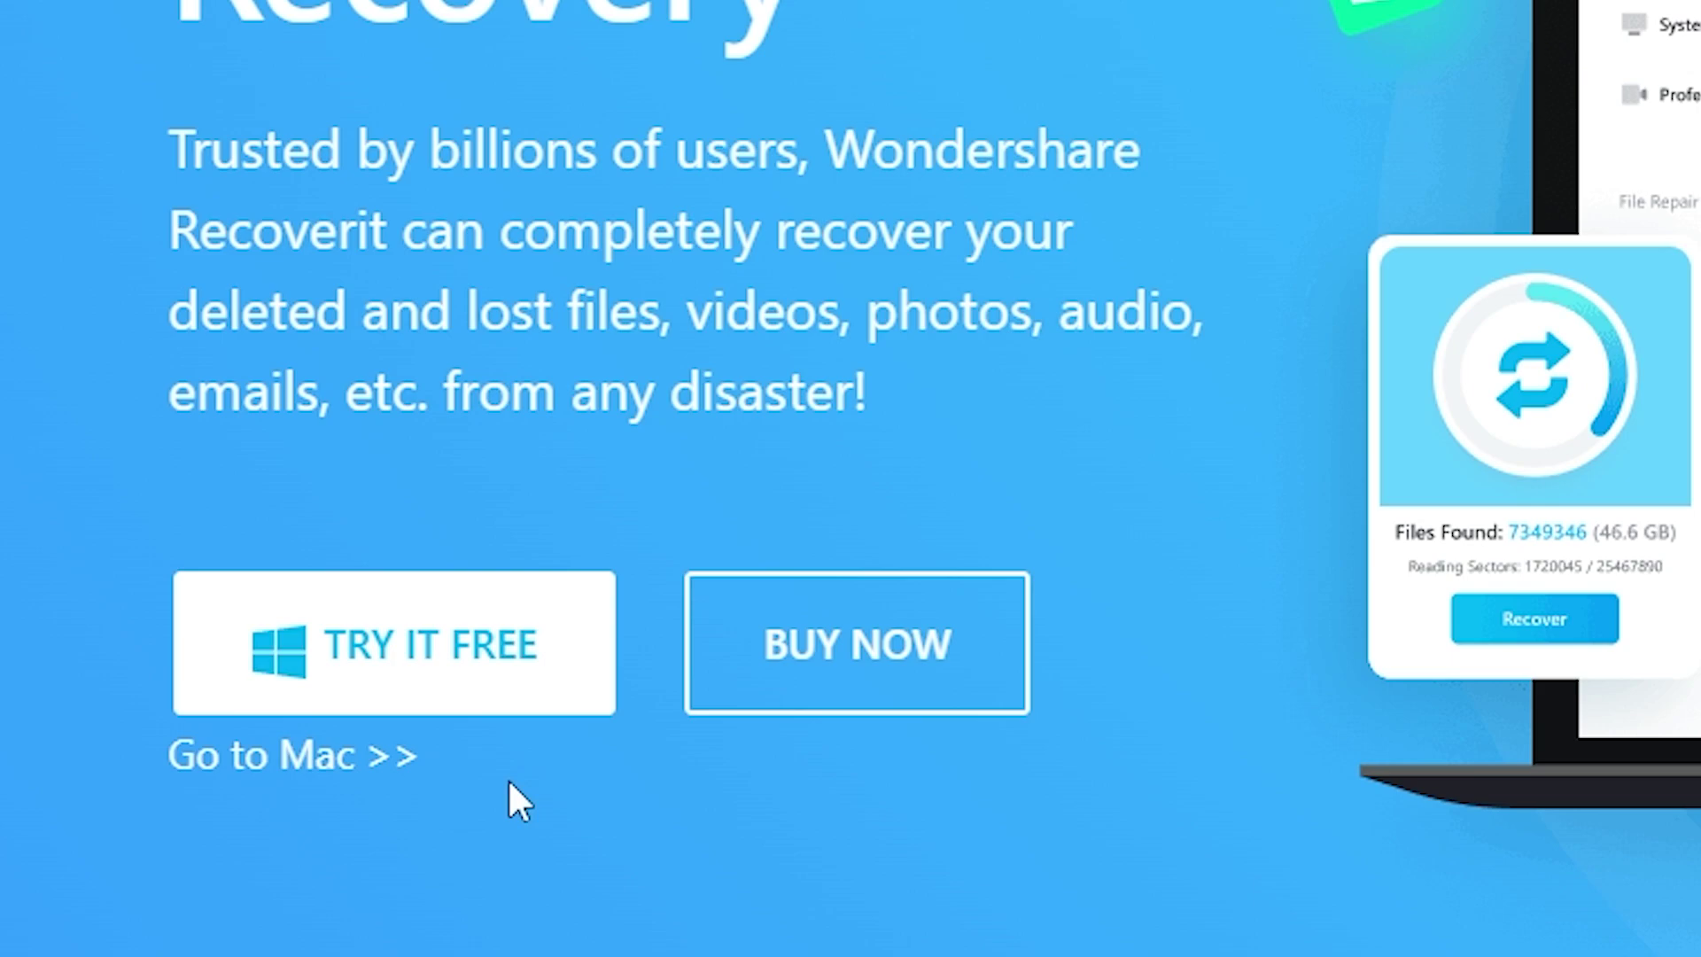
{"action": "left_click", "coordinate": [467, 660]}
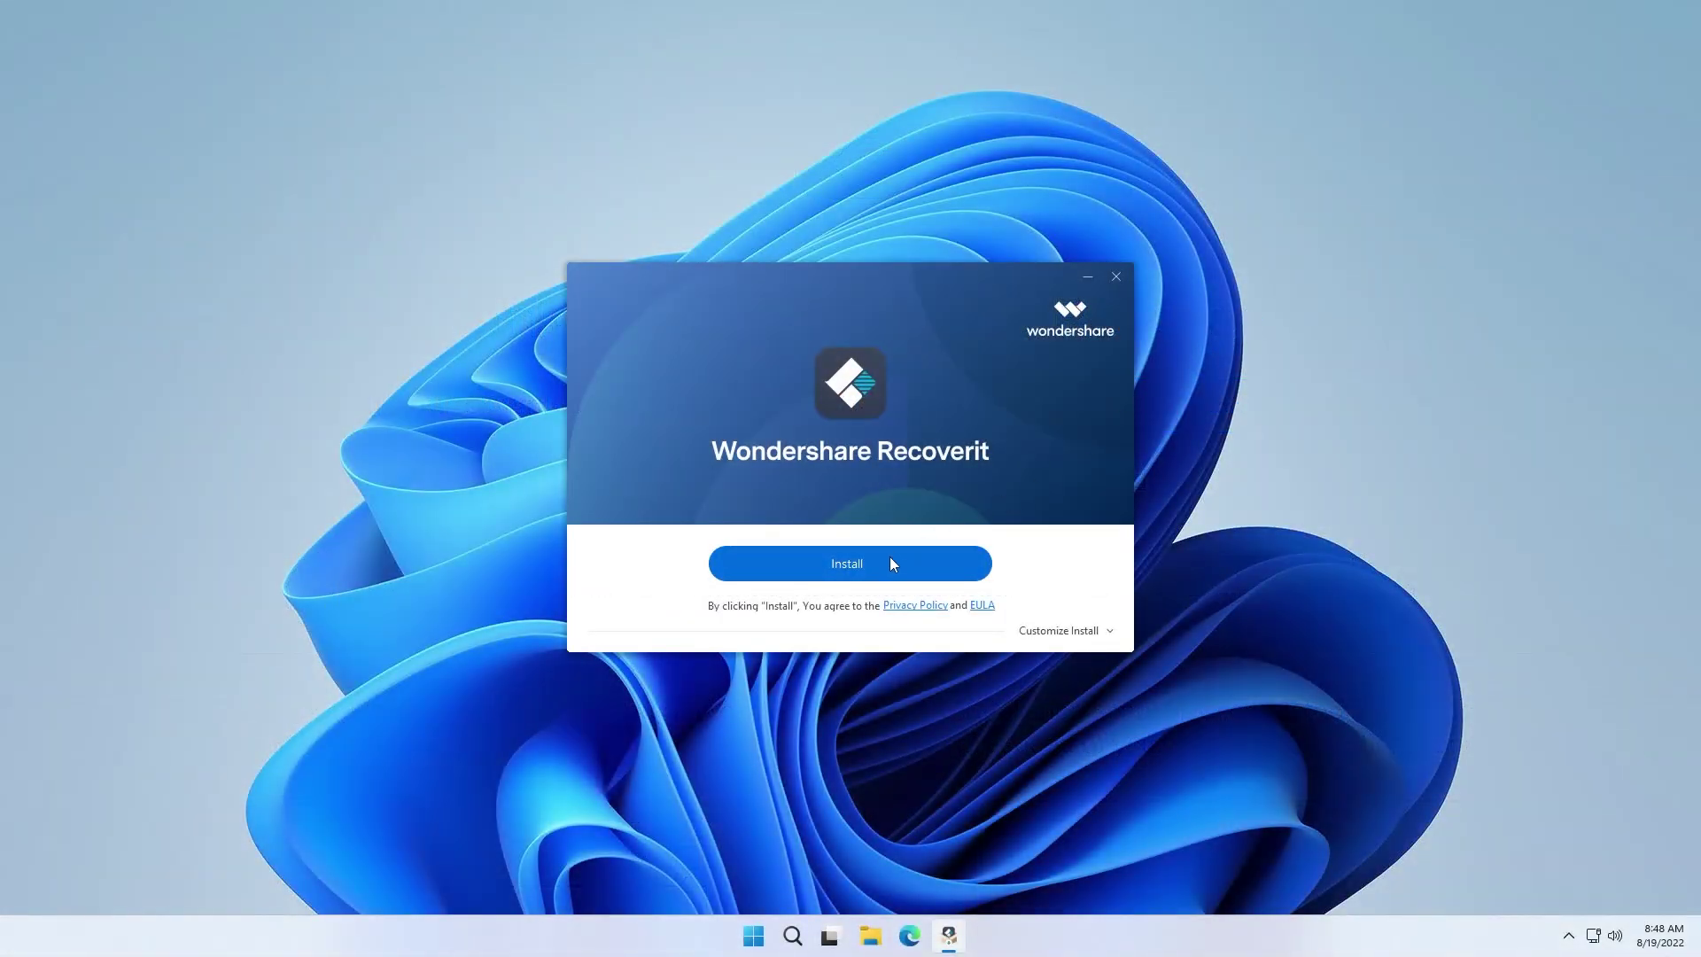
{"action": "left_click", "coordinate": [888, 559]}
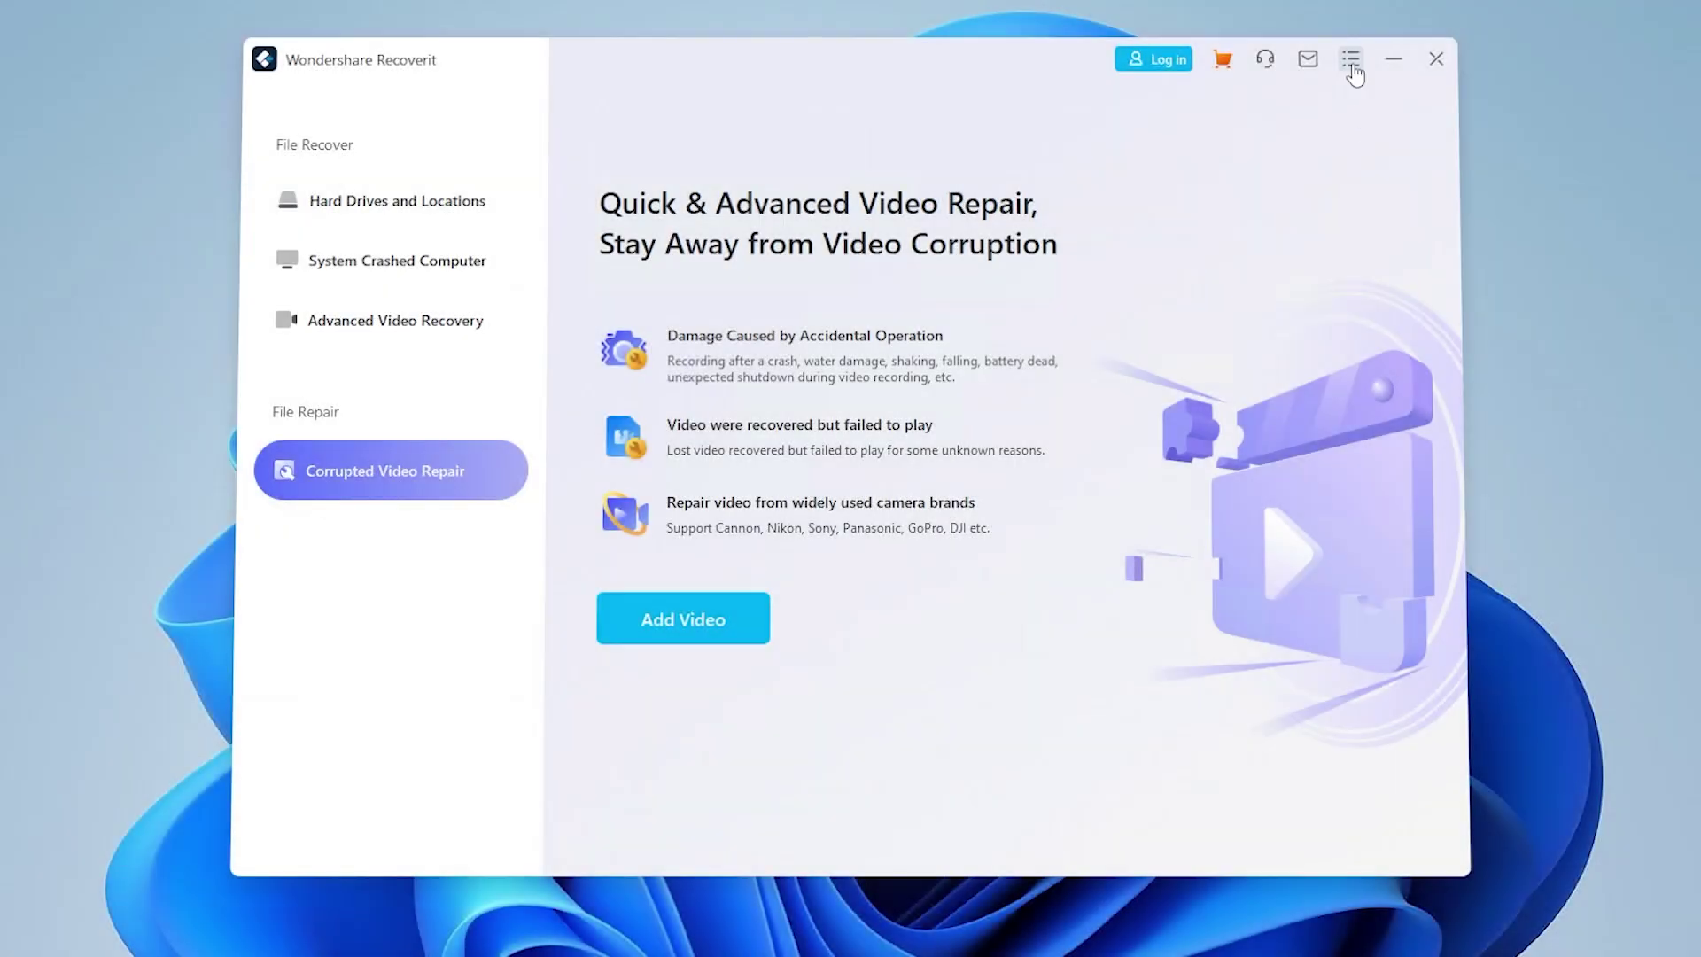
Open Recoverit's hamburger menu to look over its main options.
{"action": "left_click", "coordinate": [1352, 64]}
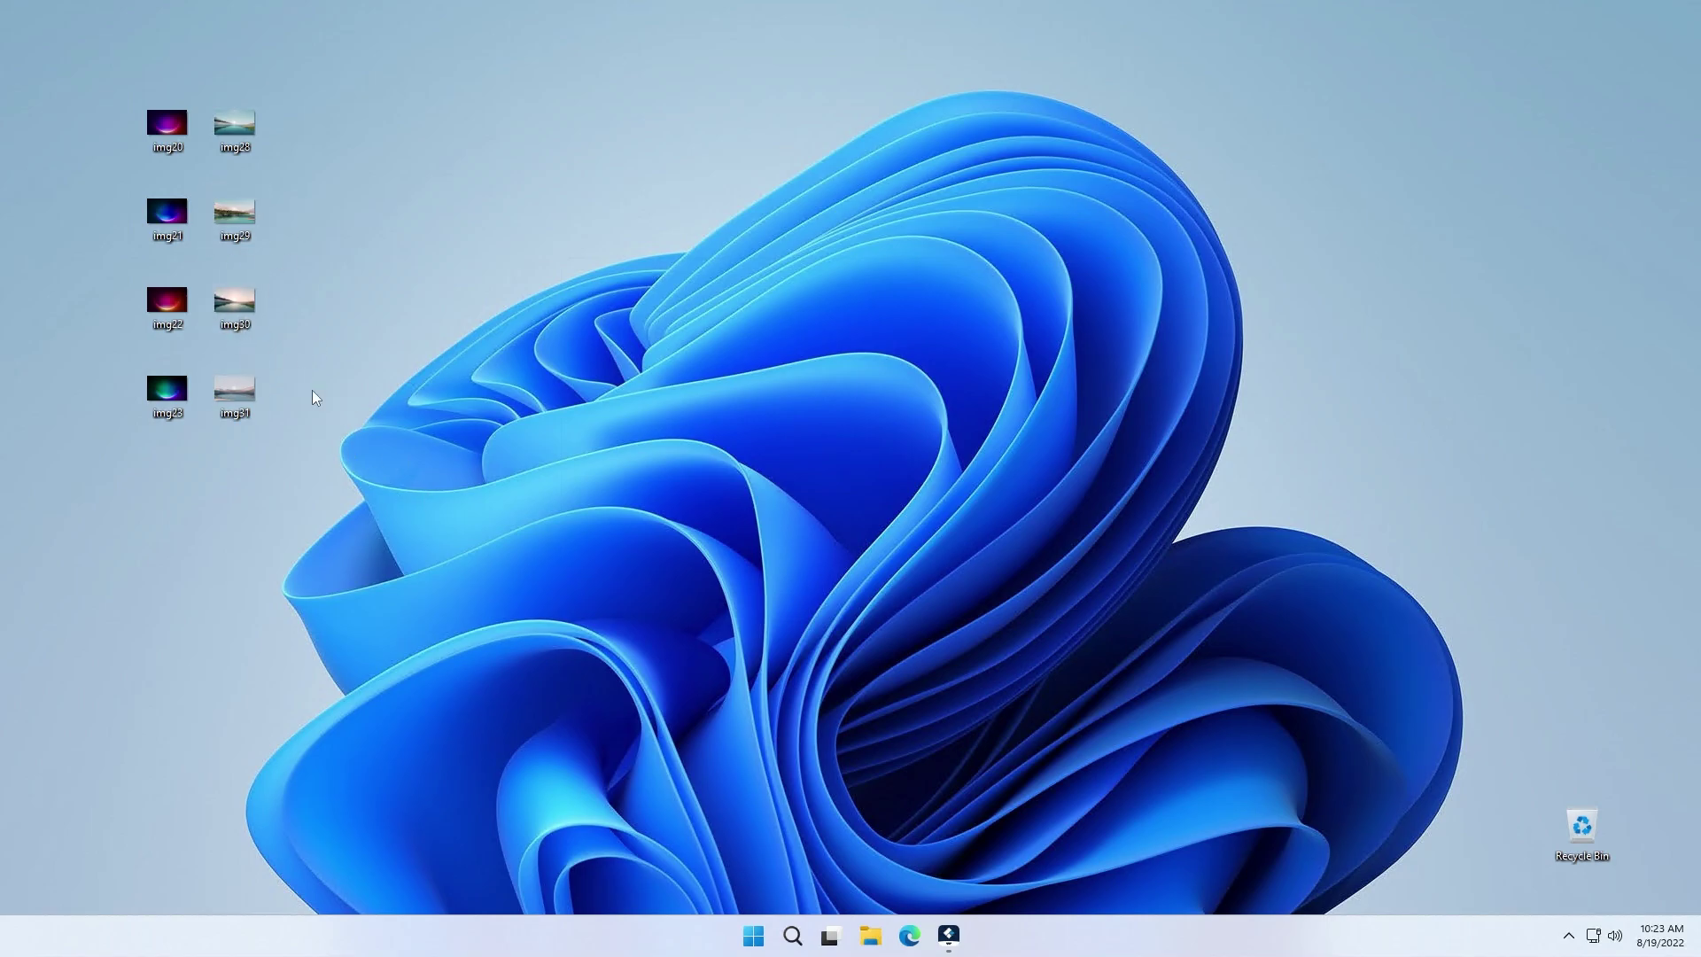
Delete the eight desktop wallpaper images, then empty all 8 items from the Recycle Bin.
{"action": "left_click_drag", "start_coordinate": [412, 497], "coordinate": [147, 89]}
{"action": "key", "text": "Delete"}
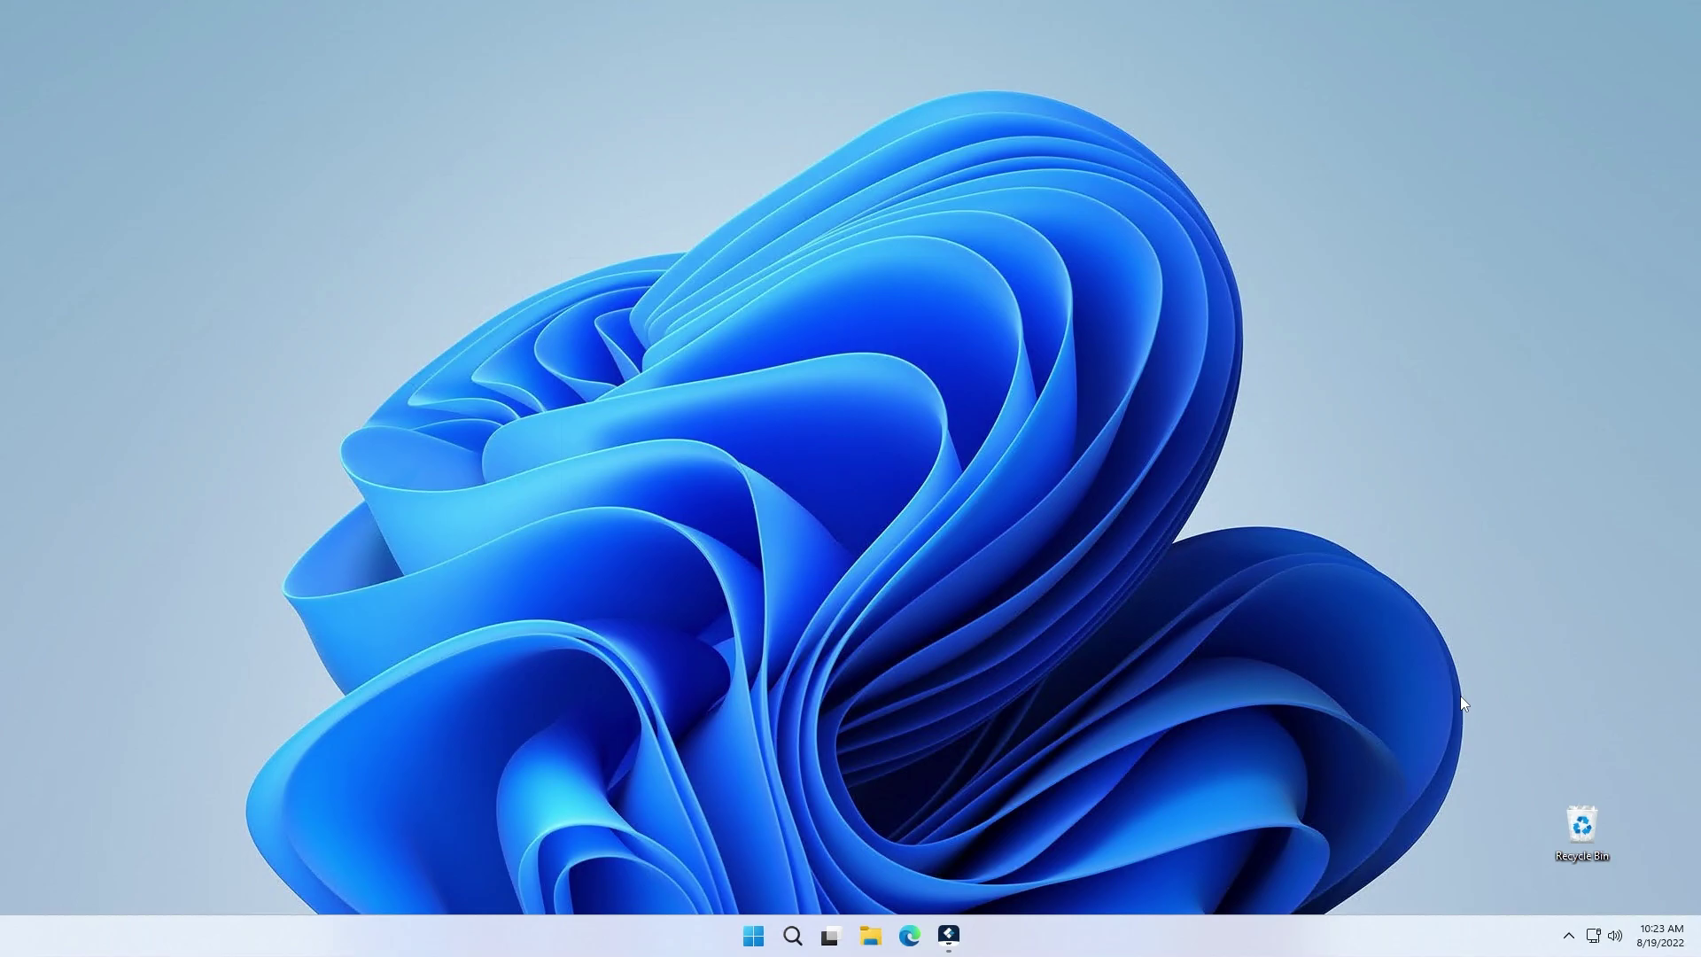
{"action": "double_click", "coordinate": [1583, 825]}
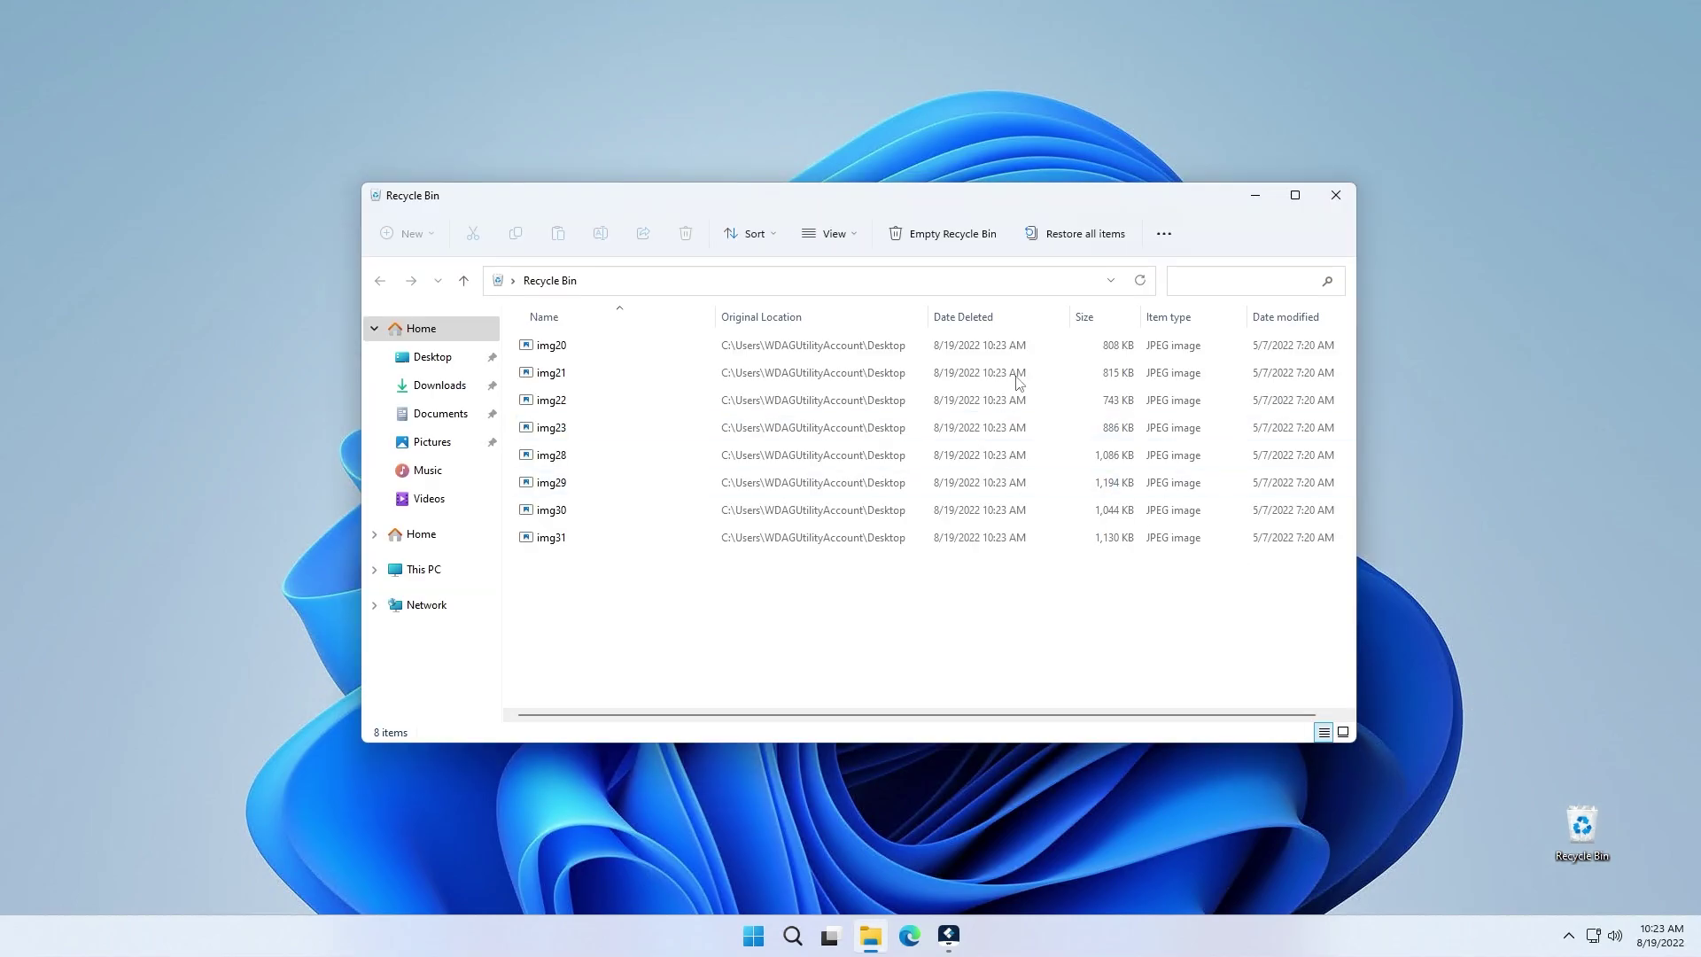
{"action": "left_click", "coordinate": [966, 235]}
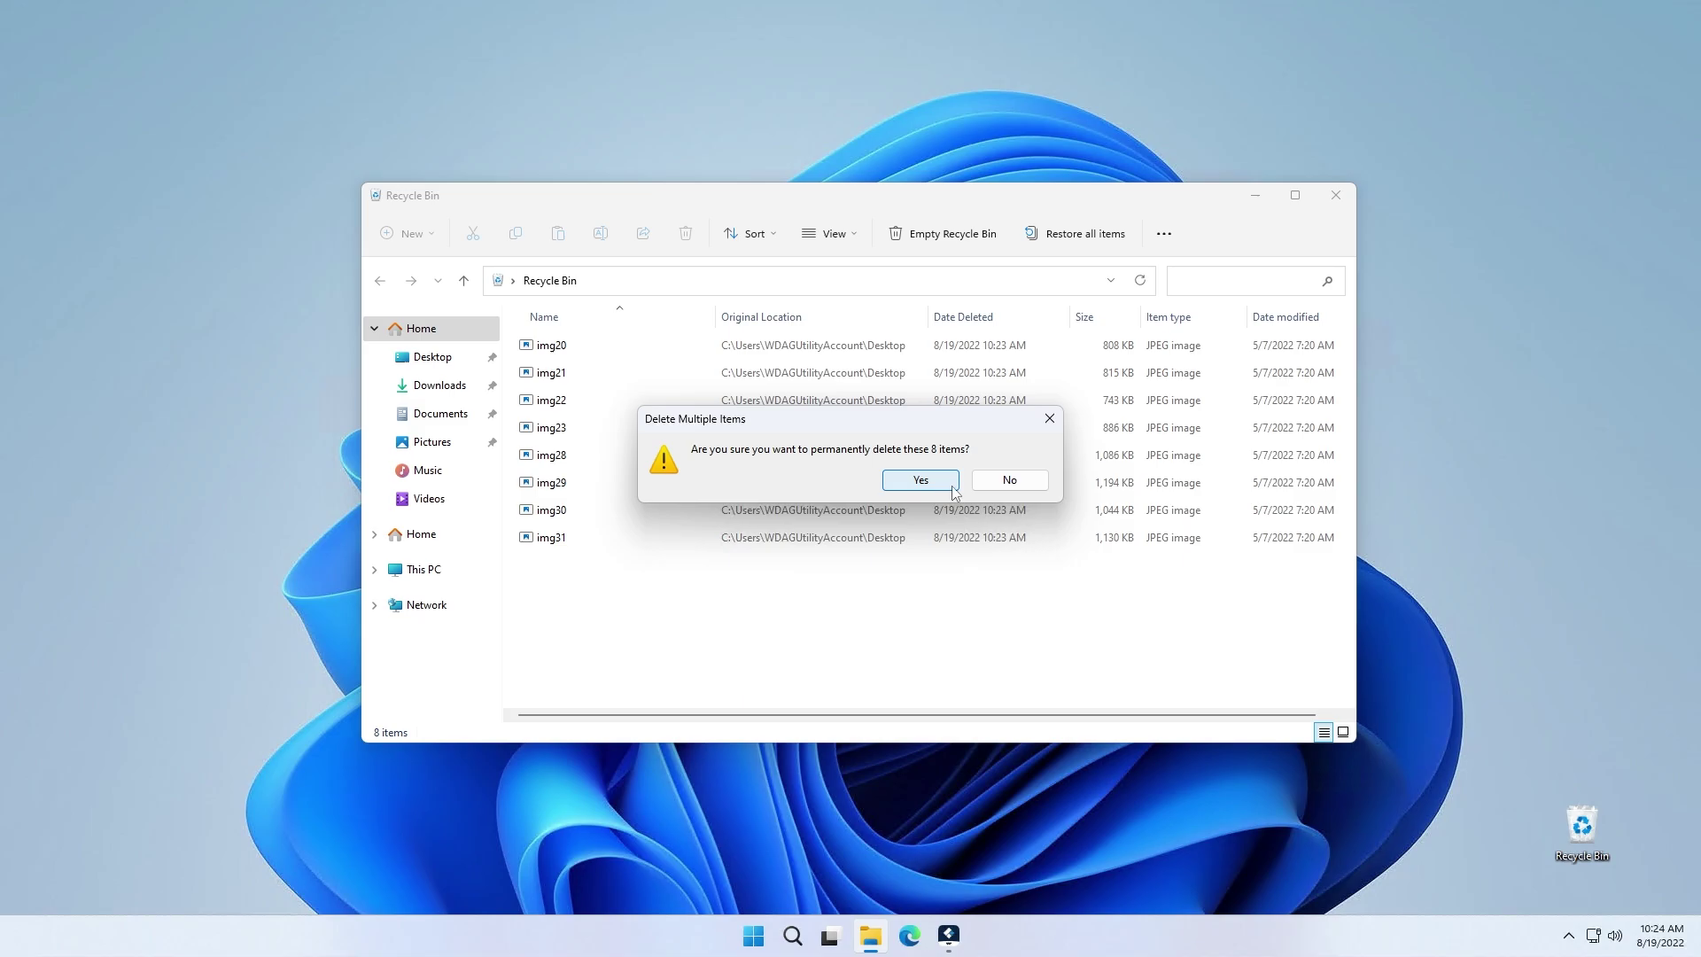
{"action": "left_click", "coordinate": [917, 479]}
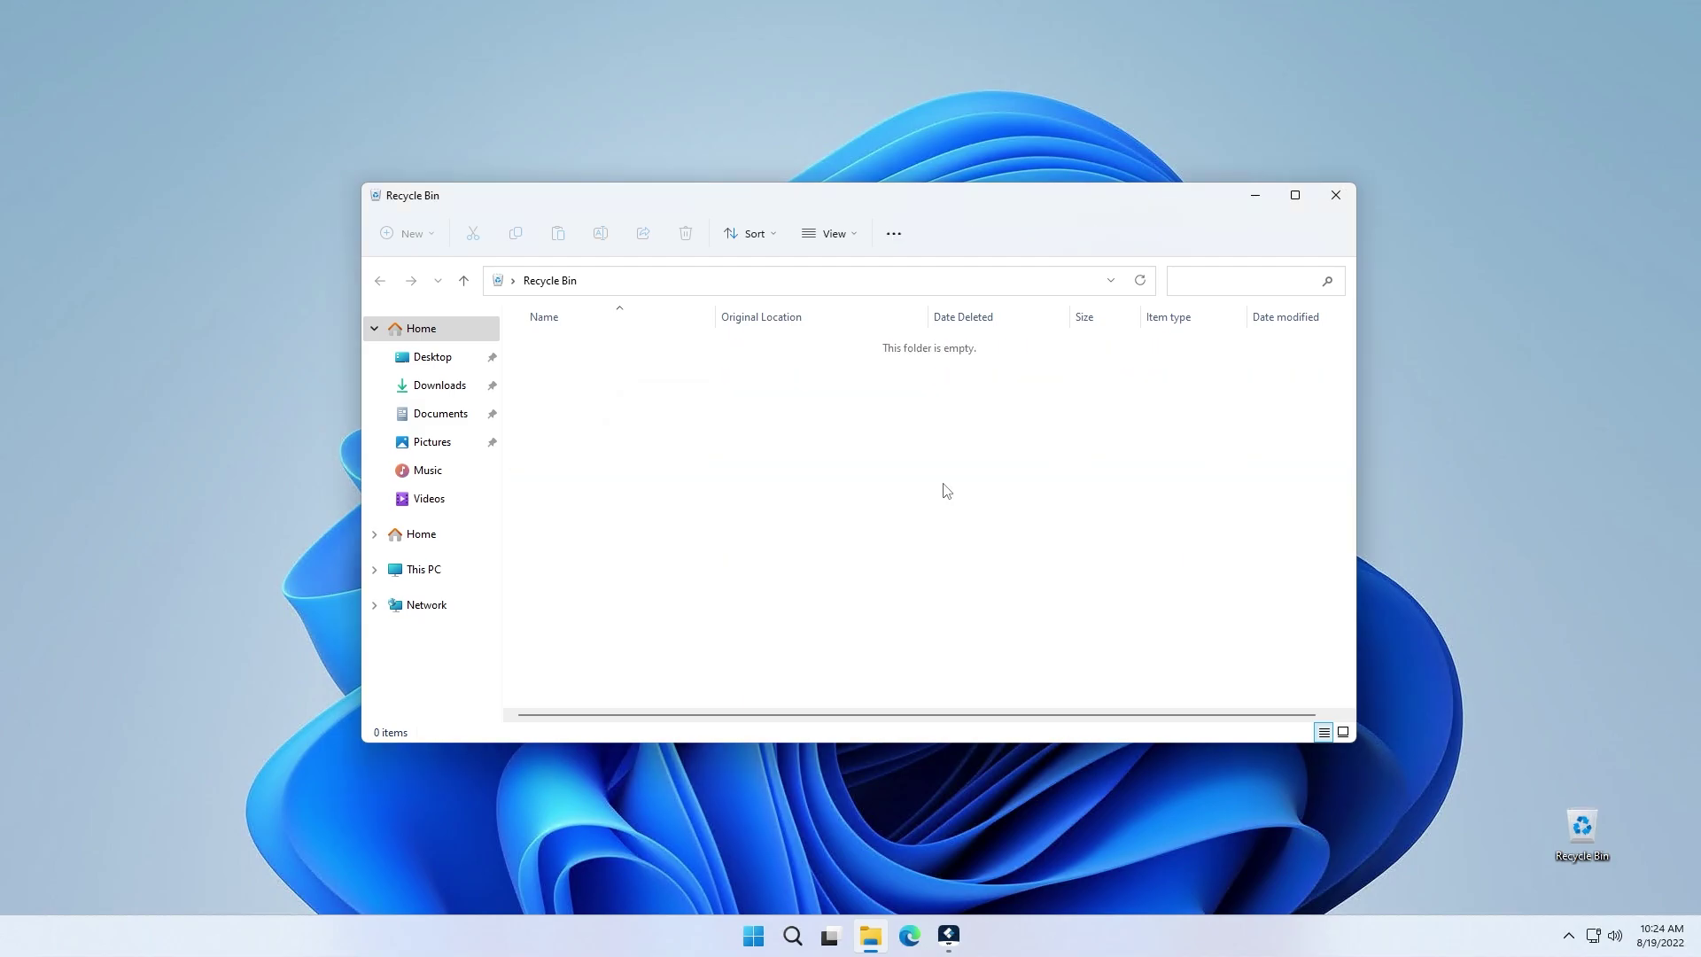
Close the emptied Recycle Bin and restore the Recoverit window from the taskbar.
{"action": "left_click", "coordinate": [1335, 195]}
{"action": "left_click", "coordinate": [957, 935]}
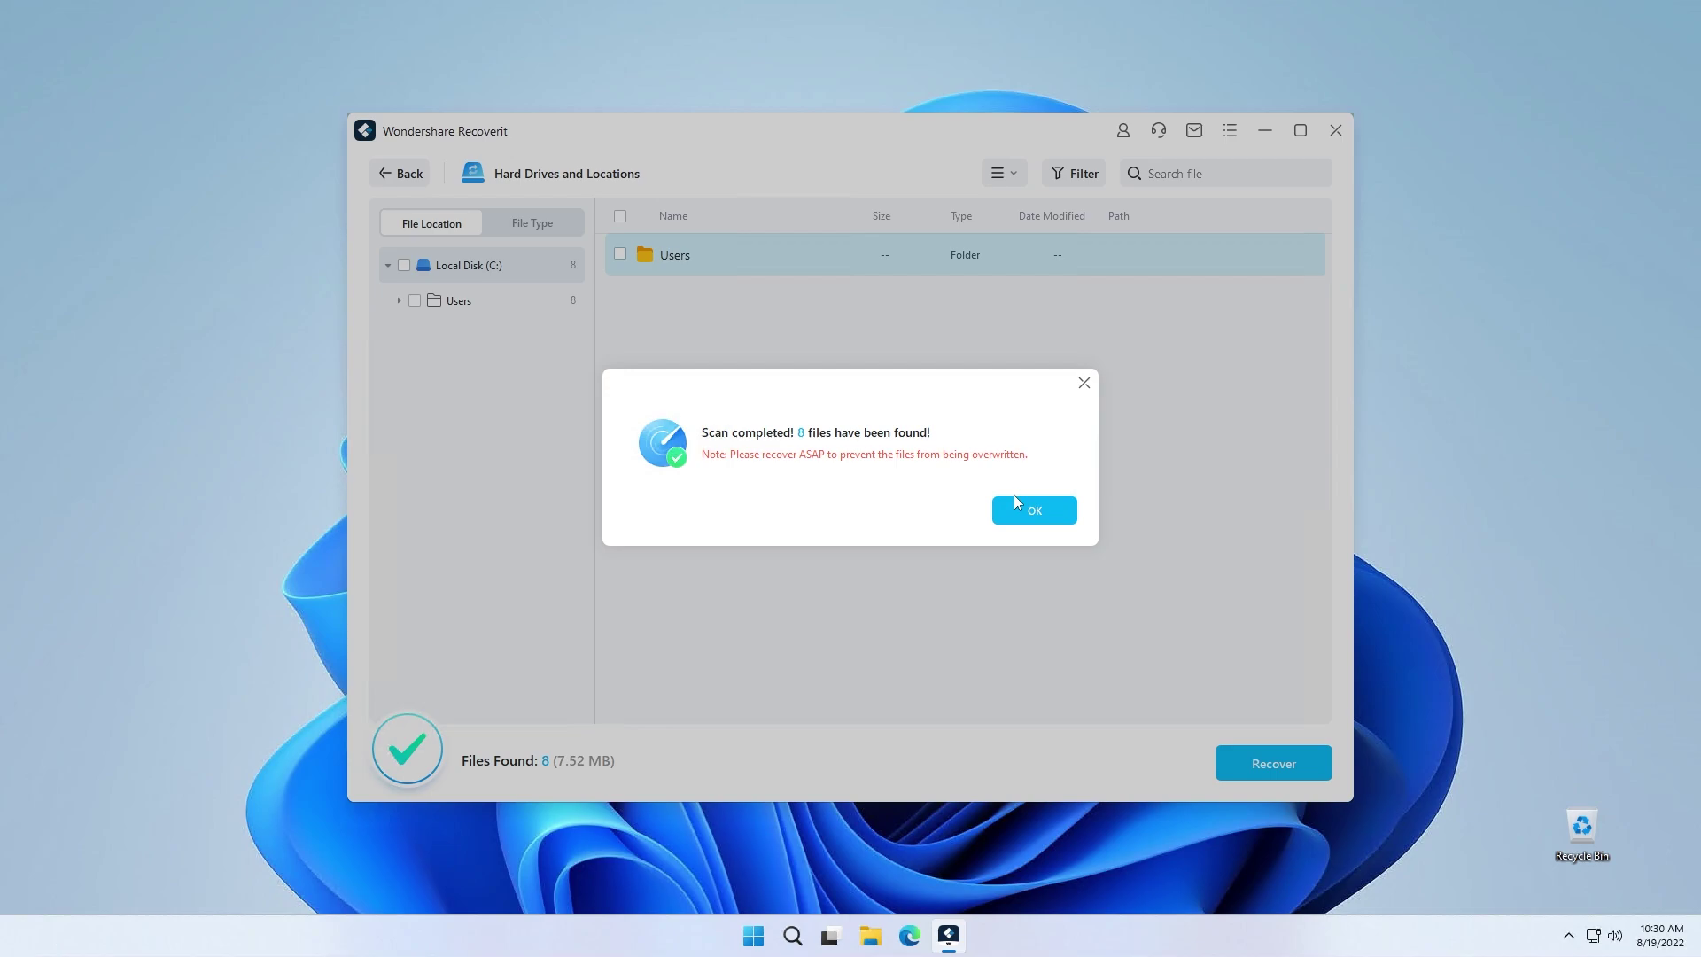
Dismiss the scan-complete notice, group results by File Type, and open the jpg folder.
{"action": "left_click", "coordinate": [1046, 511]}
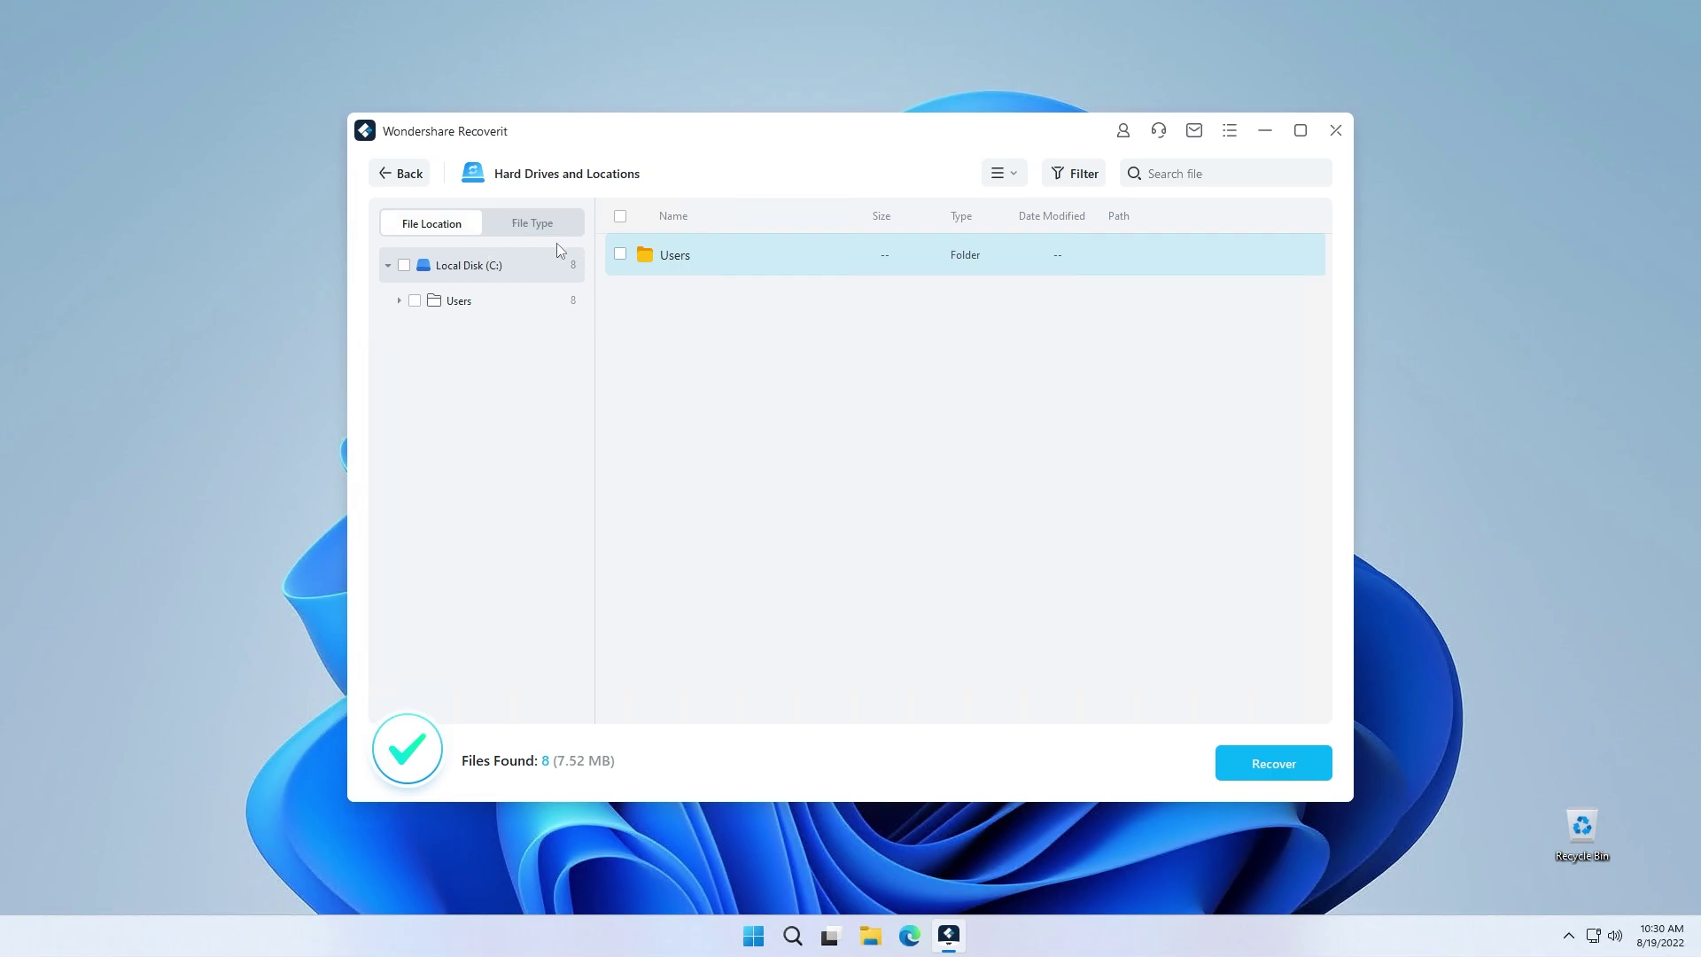
{"action": "left_click", "coordinate": [530, 236]}
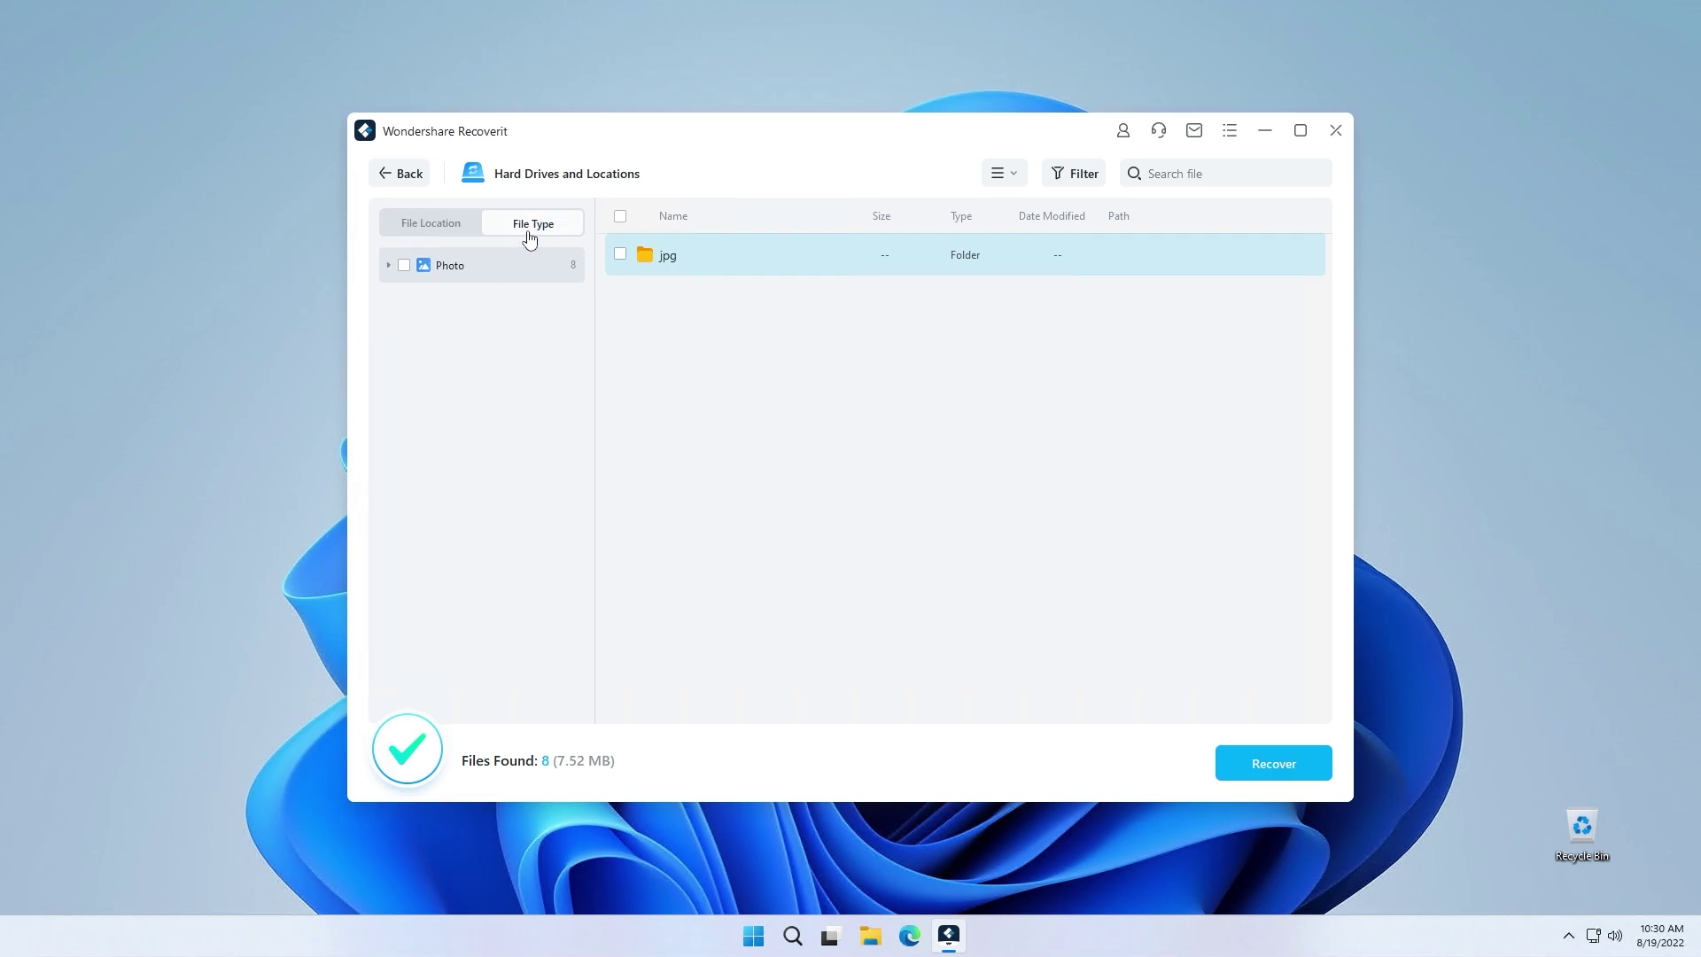
{"action": "double_click", "coordinate": [720, 255]}
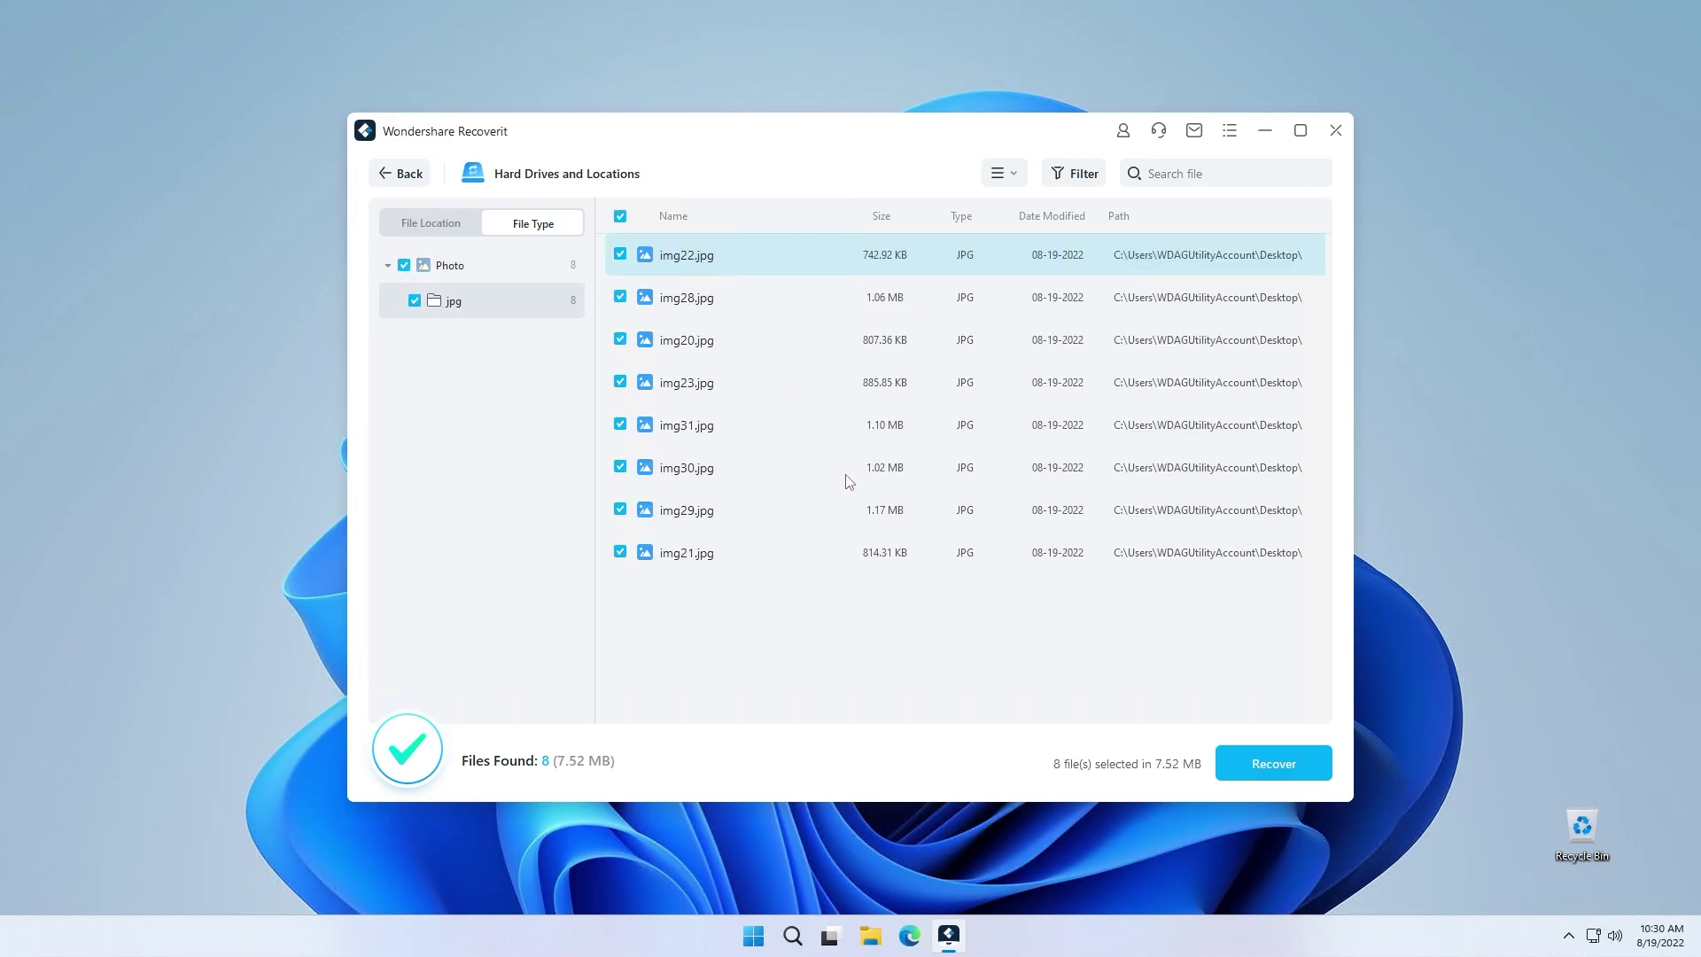